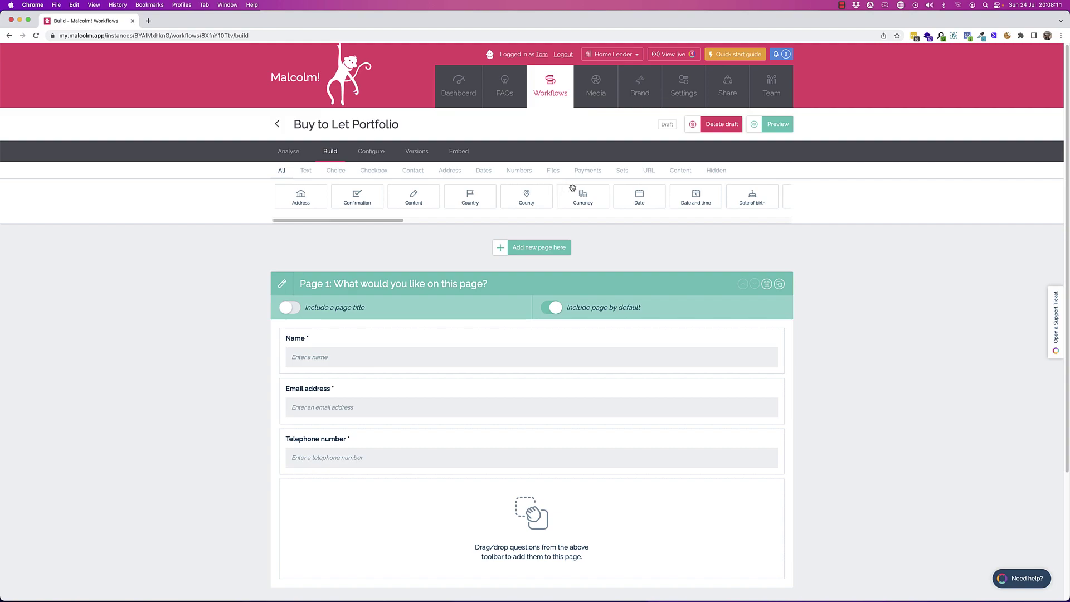
Filter to Sets, drop a question set onto Page 1, open its settings and select its default name.
left_click(625, 176)
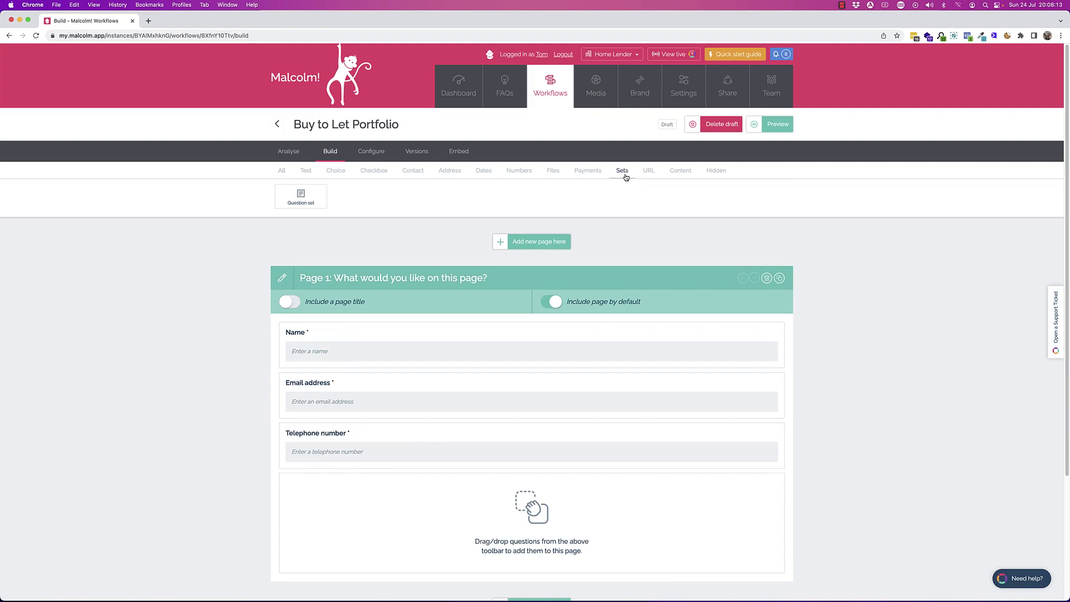
left_click_drag(315, 199, 389, 479)
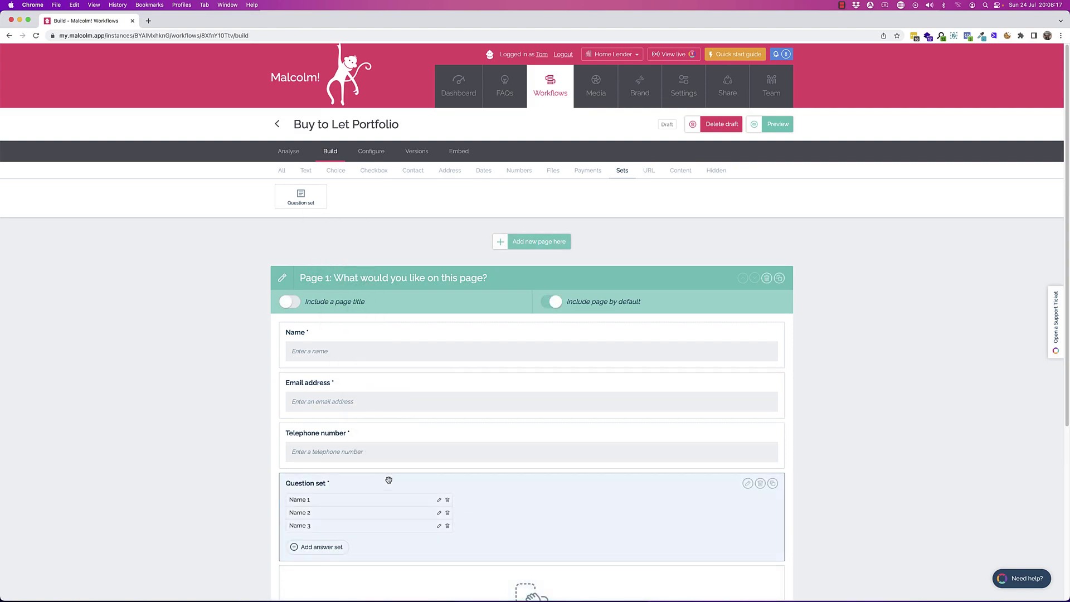
left_click(346, 488)
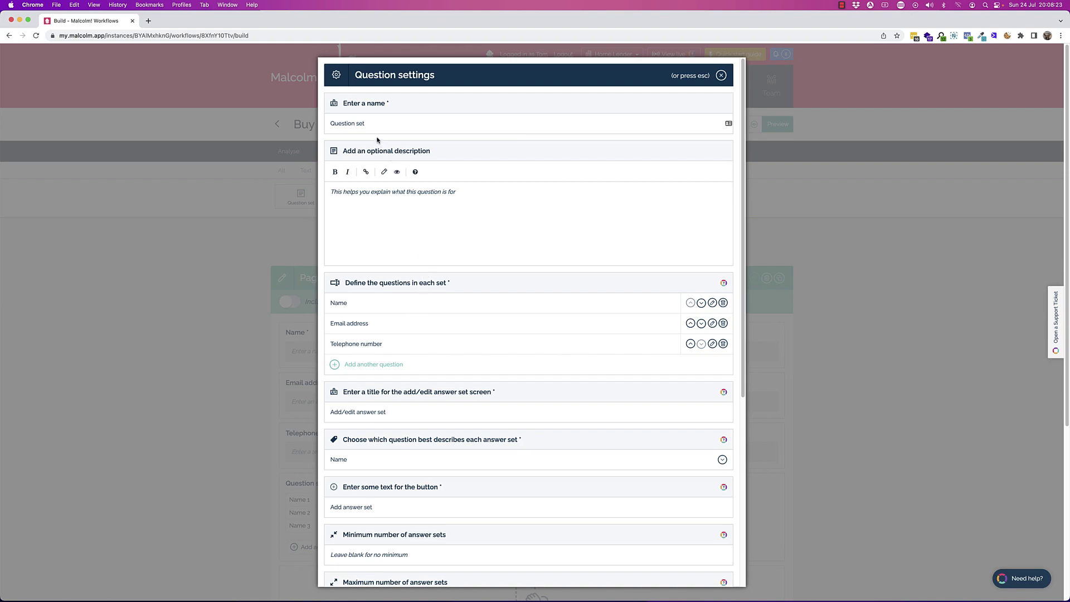
left_click_drag(370, 123, 324, 127)
Name the set 'Your Properties' and delete the default Name, Email address and Telephone number questions.
type("Your Properties")
left_click(723, 303)
left_click(722, 303)
left_click(723, 302)
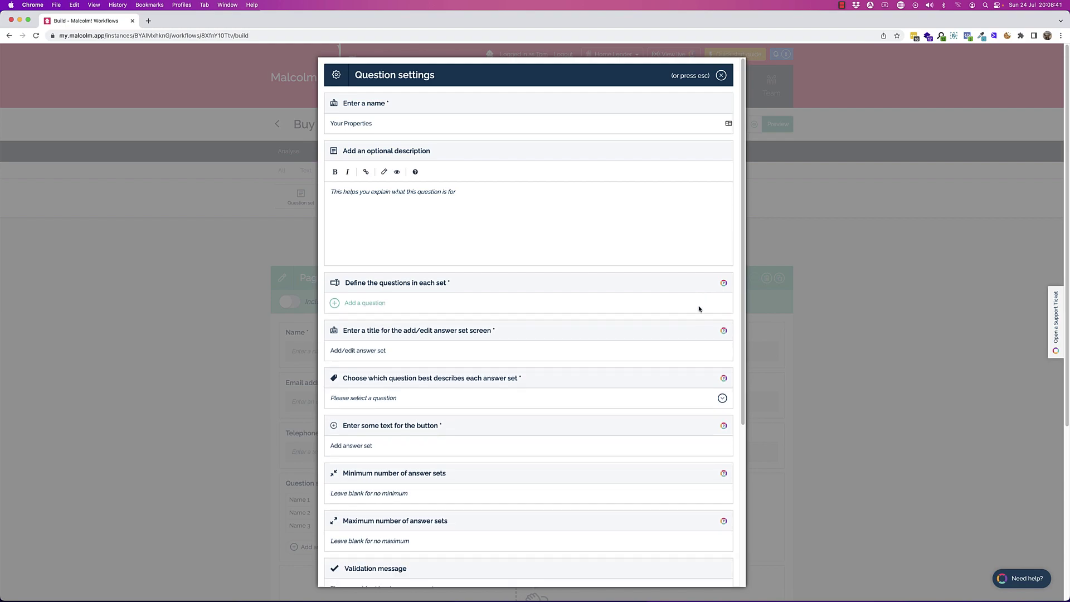
Add three questions to the set: Address, Date of purchase and Property value.
left_click(362, 304)
left_click(368, 301)
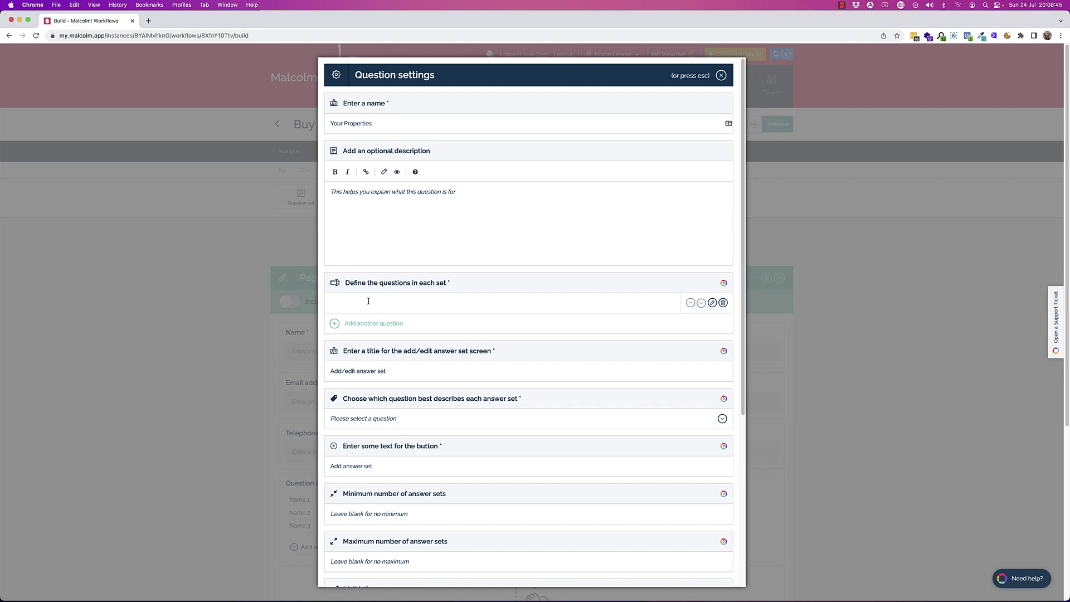
type("Address")
left_click(357, 324)
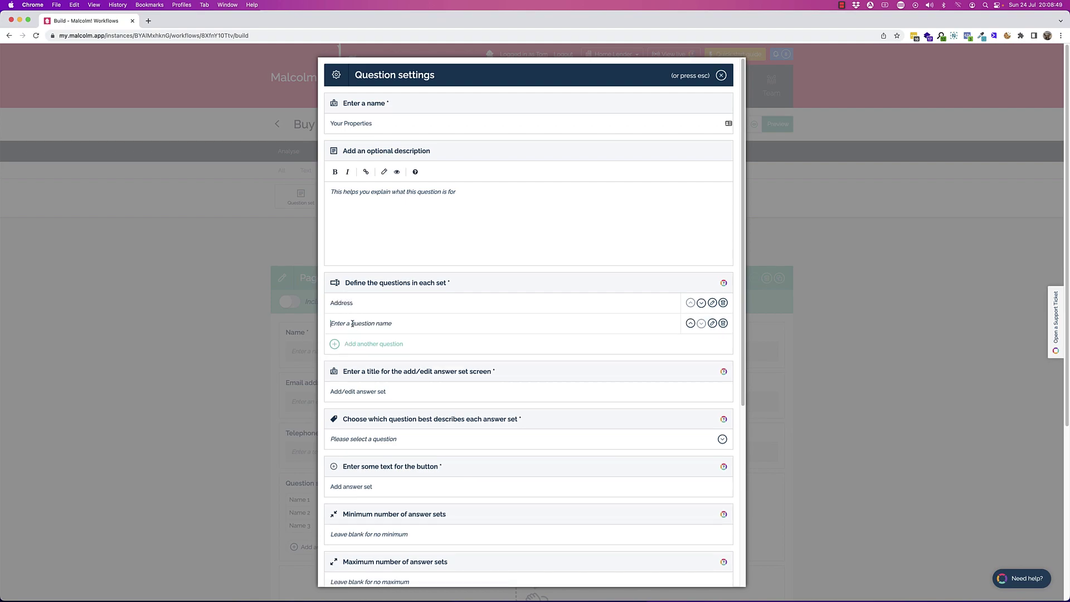
type("Date of")
type(" purcahse")
type("chase")
left_click(366, 344)
type("Property value")
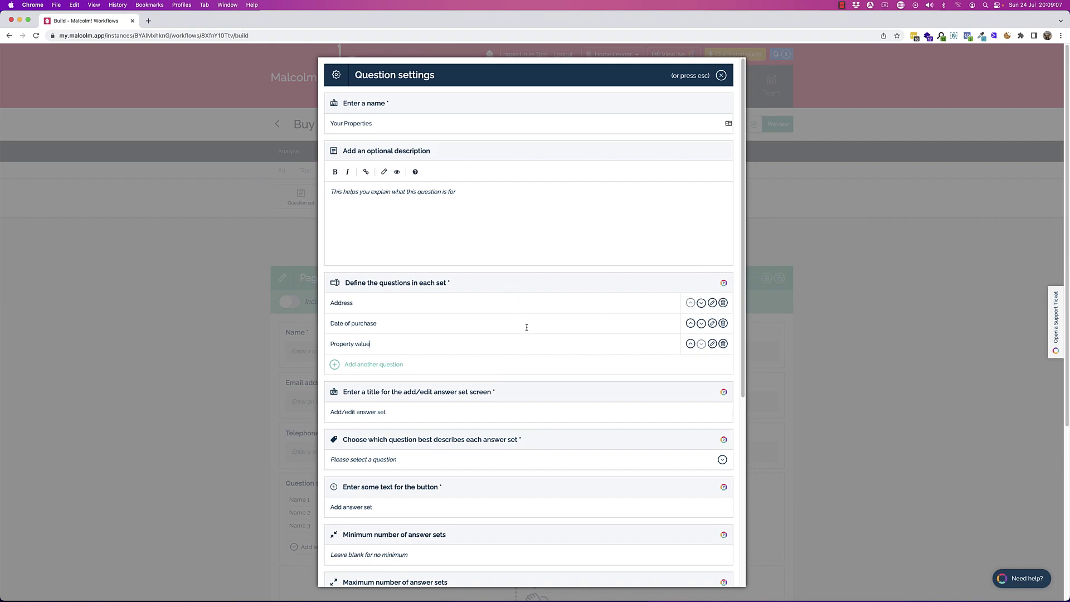
Check the Address question's type list, leaving its type unchanged.
left_click(712, 304)
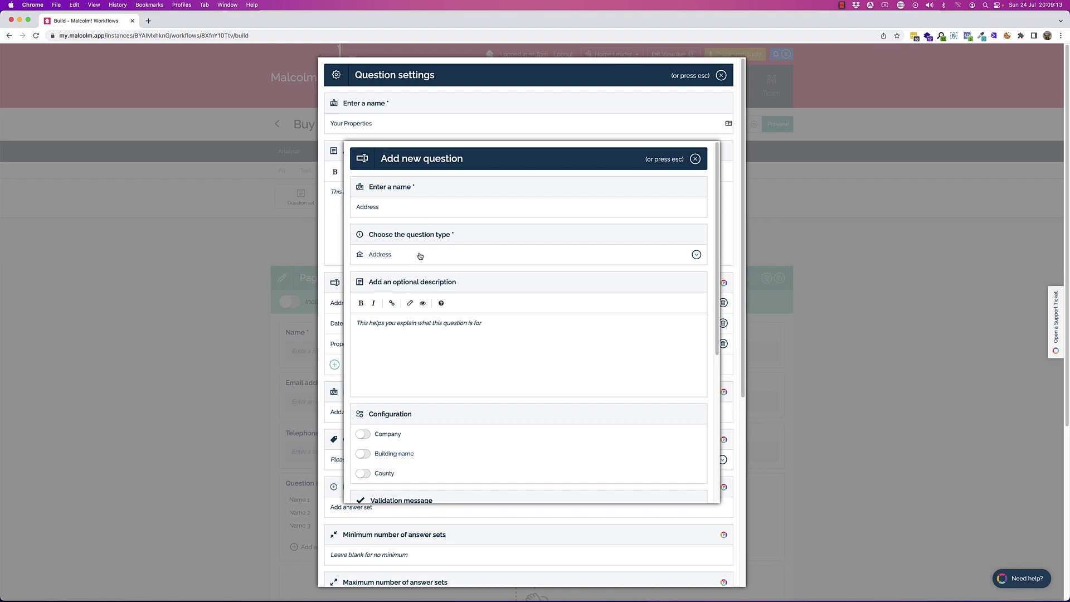
left_click(696, 255)
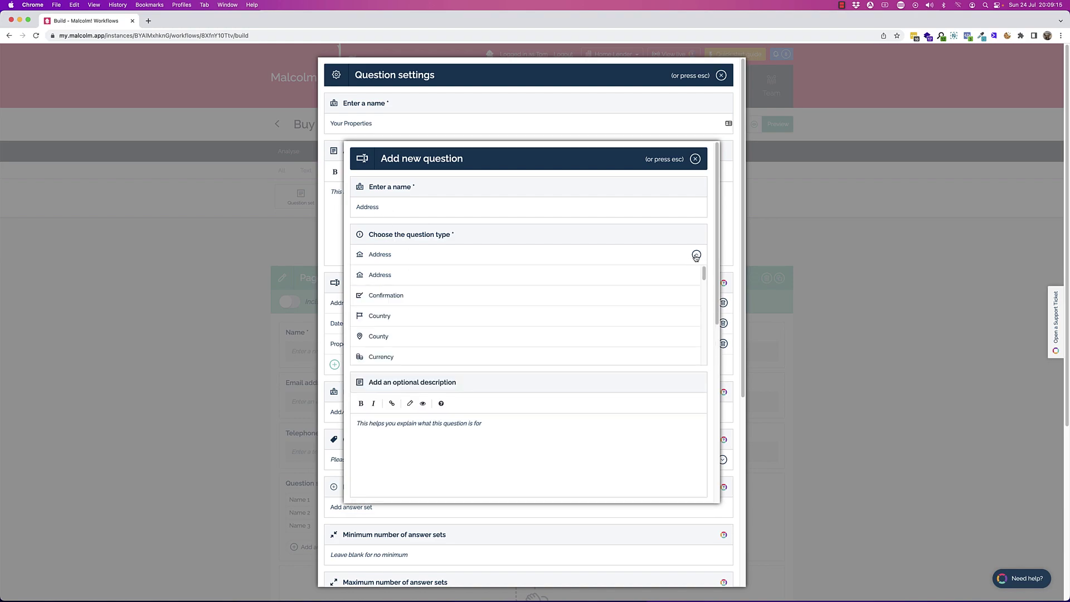
left_click(696, 254)
left_click(695, 159)
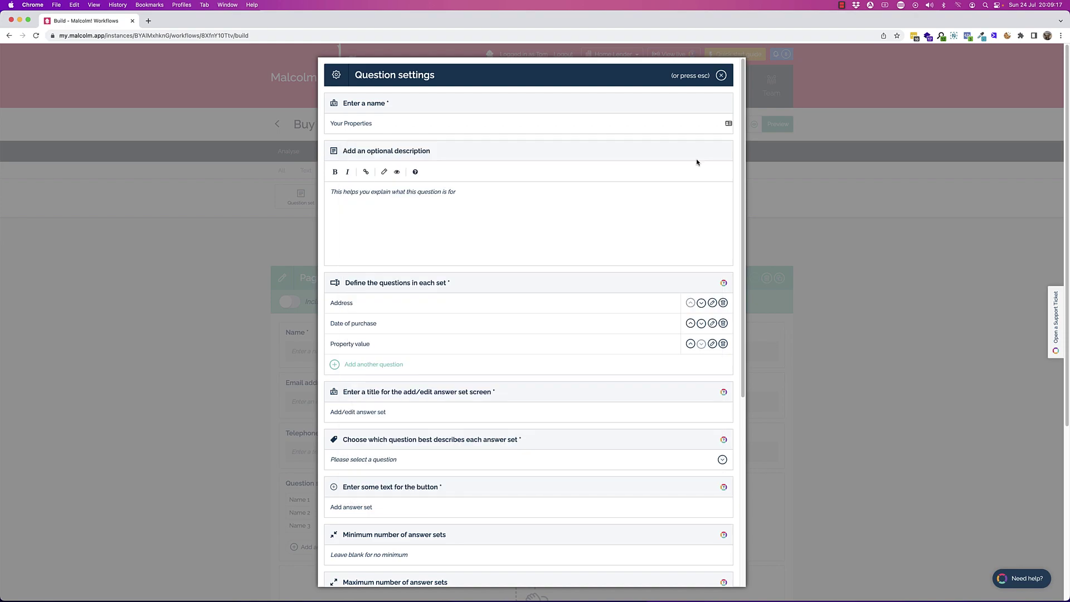
Make Date of purchase a Date question and confirm the change.
left_click(712, 323)
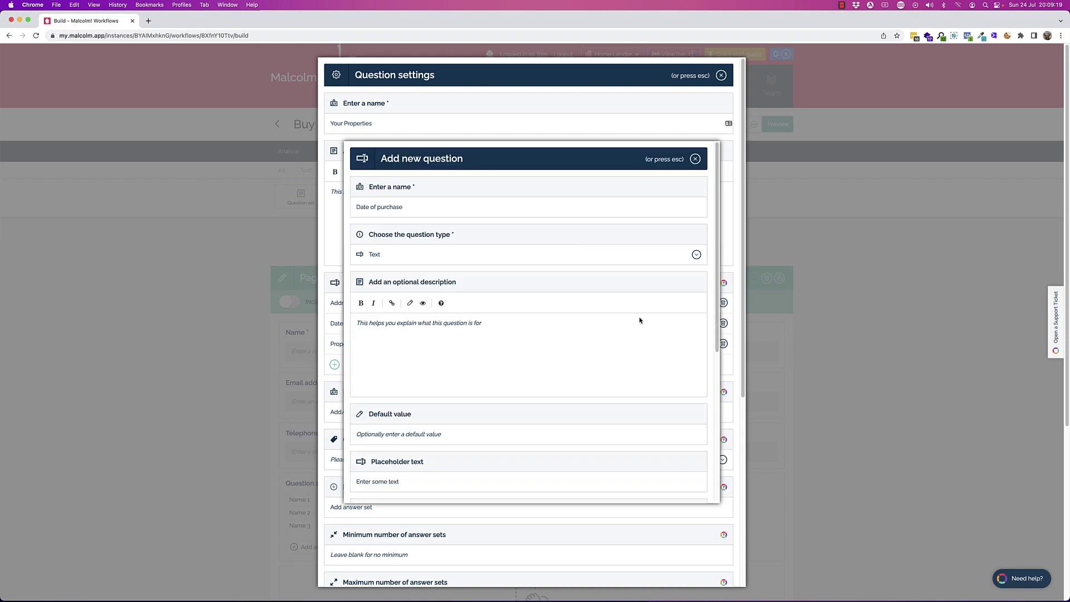
left_click(696, 255)
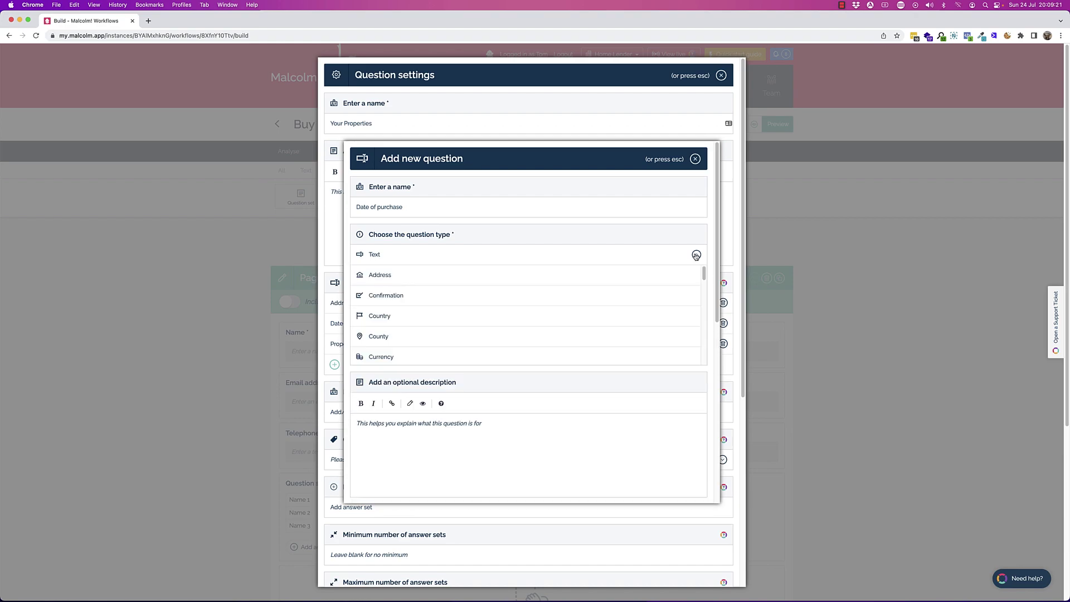
scroll(547, 304, "down", 3)
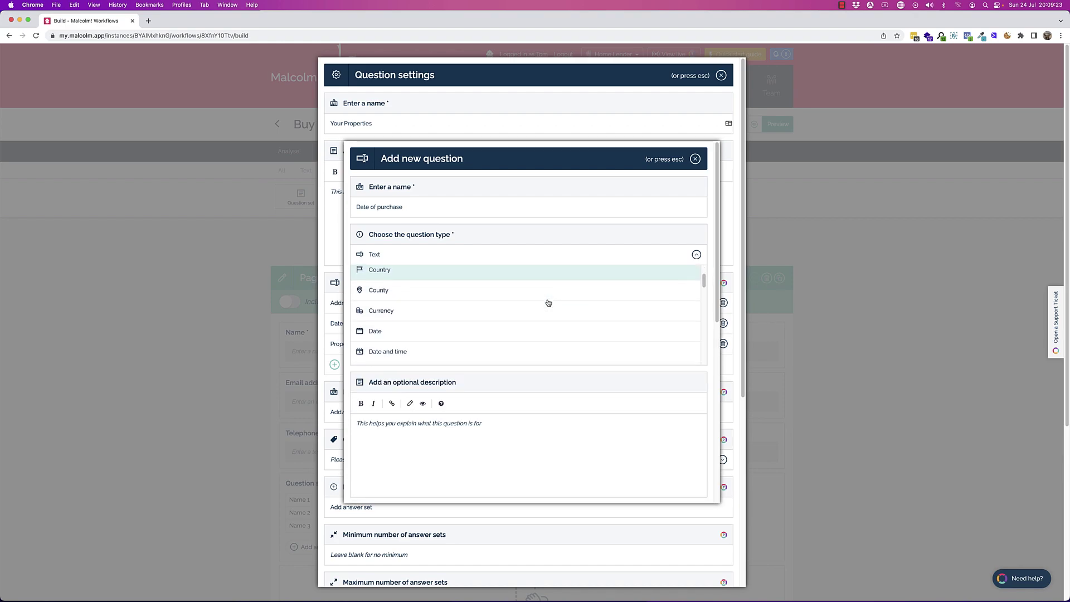
left_click(389, 332)
scroll(638, 401, "down", 5)
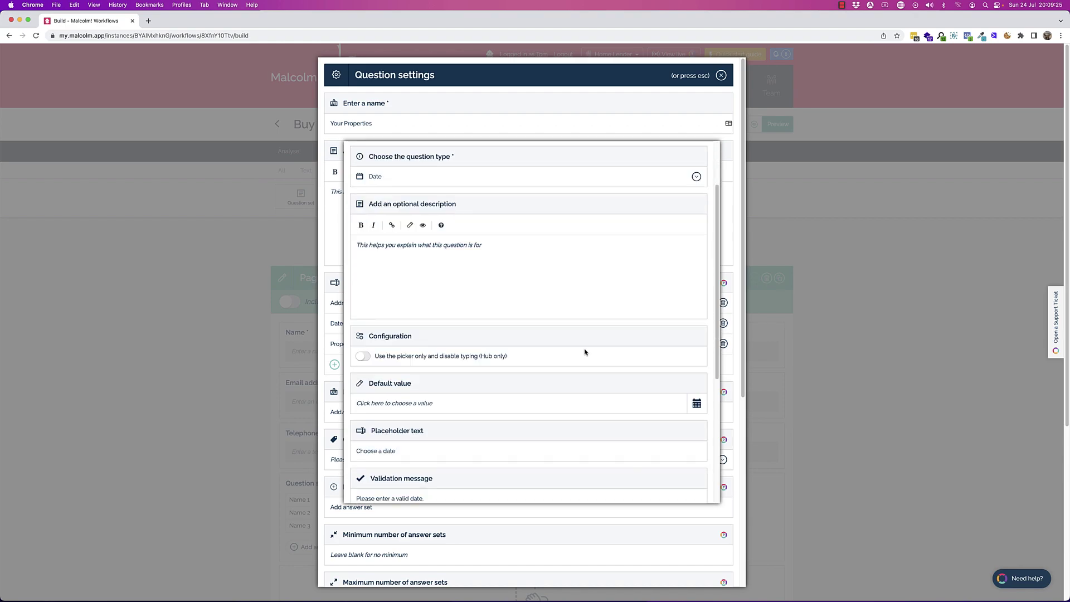
scroll(574, 323, "down", 3)
left_click(530, 488)
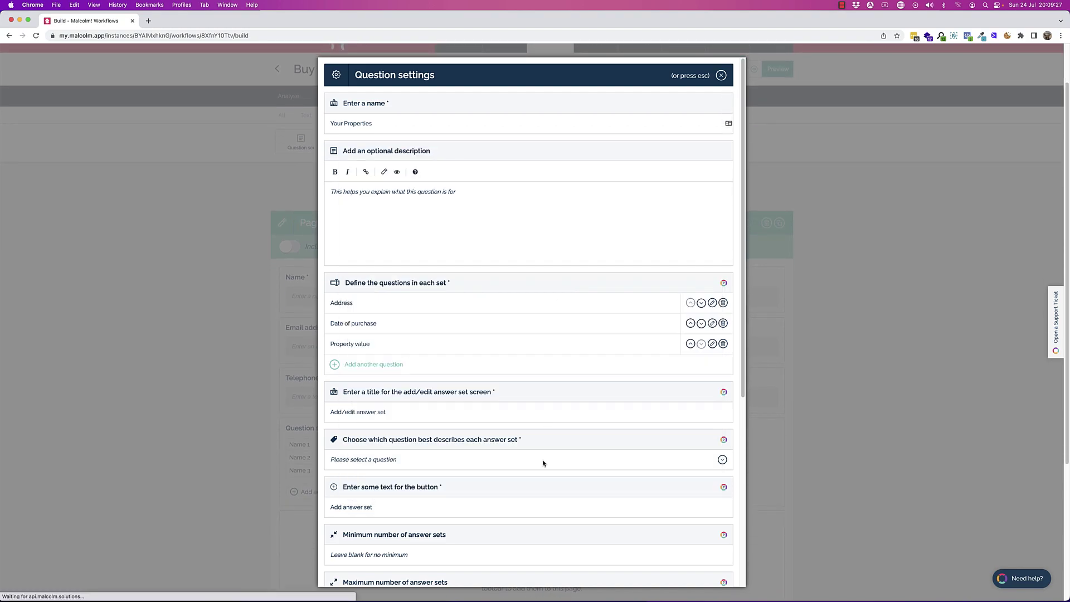
Make Property value a Number question and confirm it.
left_click(713, 344)
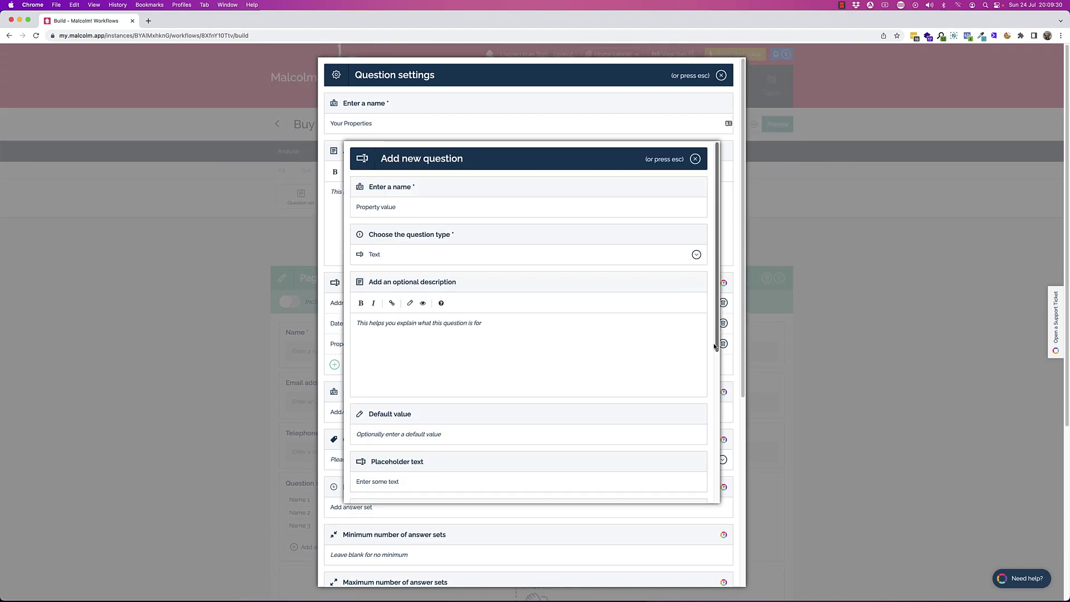
left_click(696, 255)
scroll(544, 297, "down", 3)
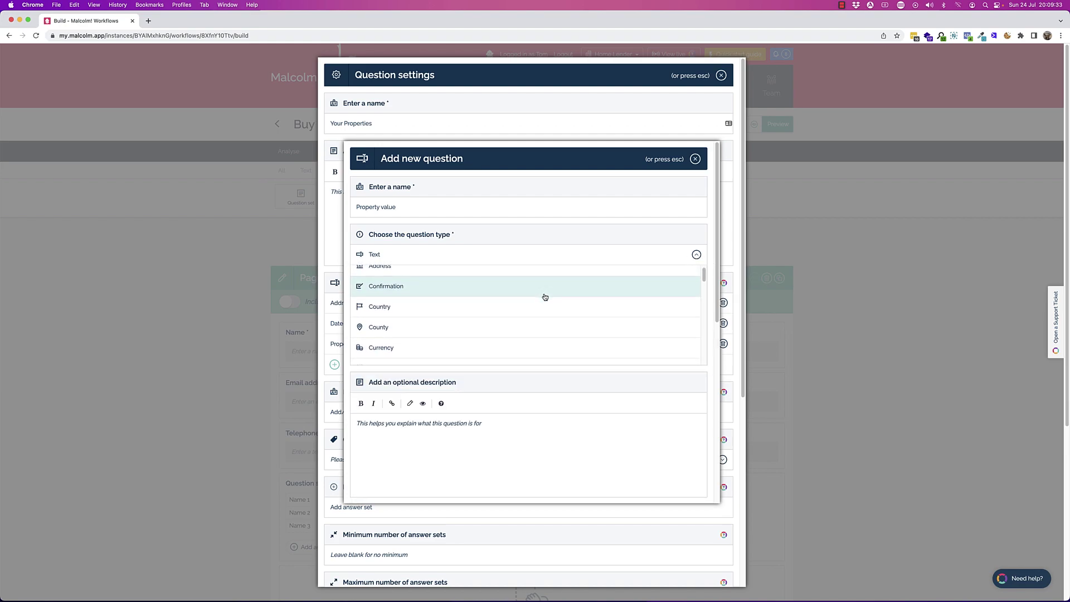
scroll(545, 297, "down", 5)
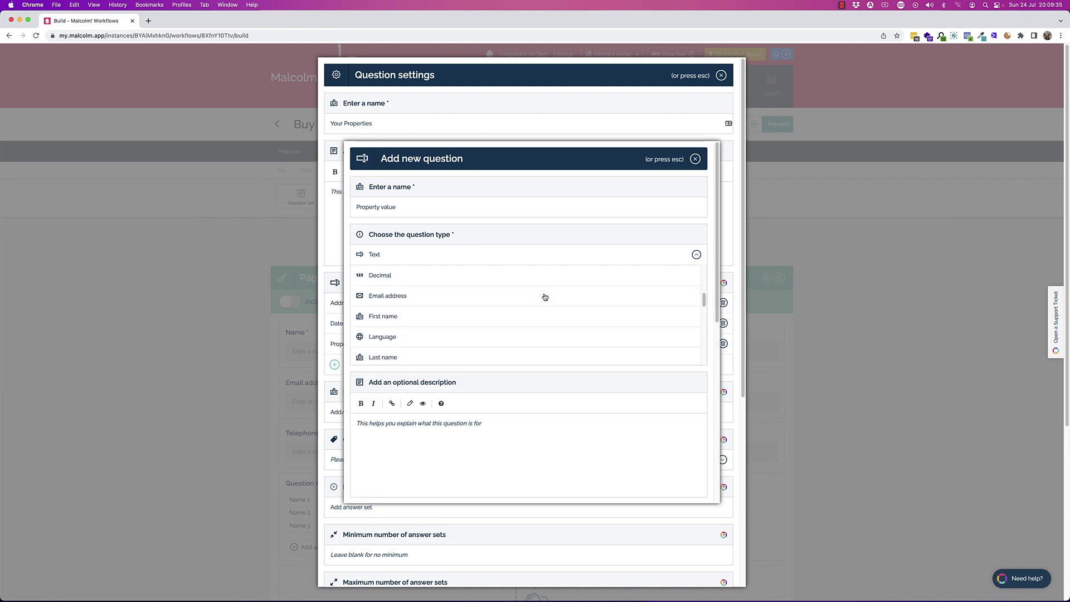
scroll(544, 297, "down", 1)
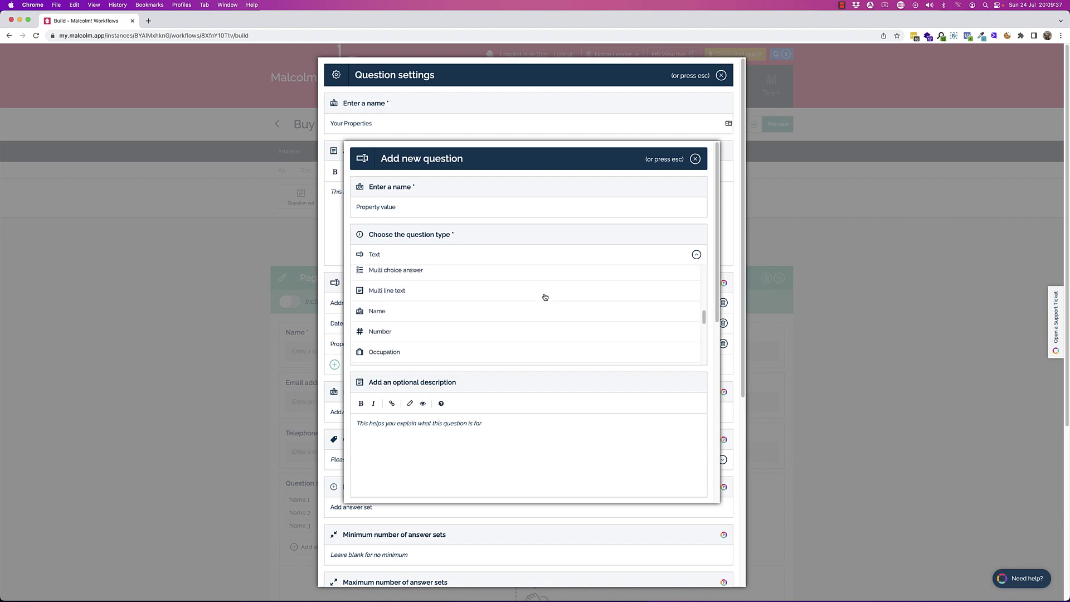
left_click(377, 327)
scroll(619, 300, "down", 5)
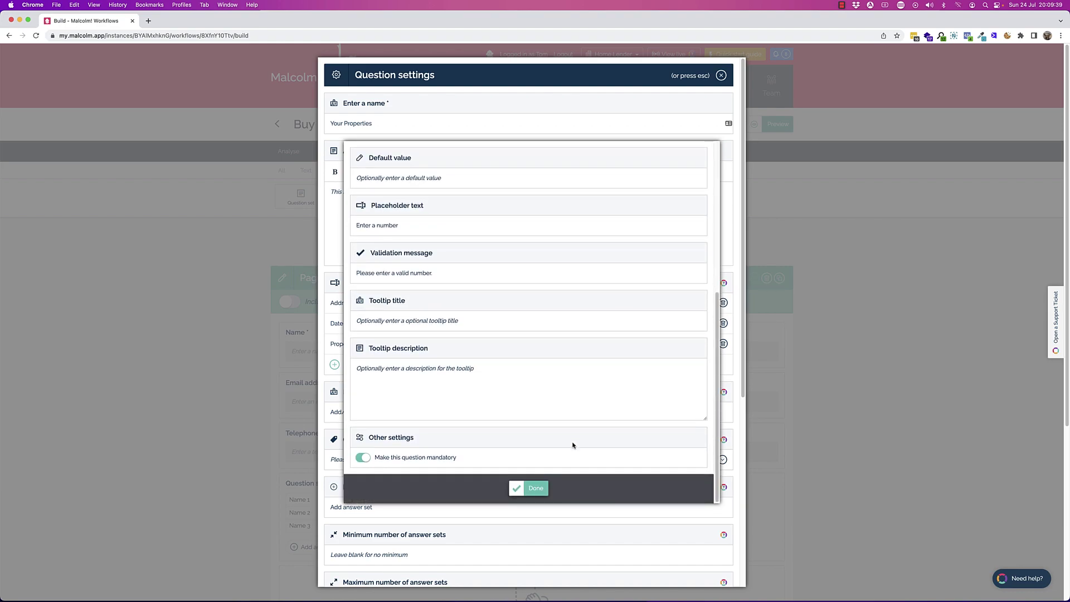
left_click(529, 488)
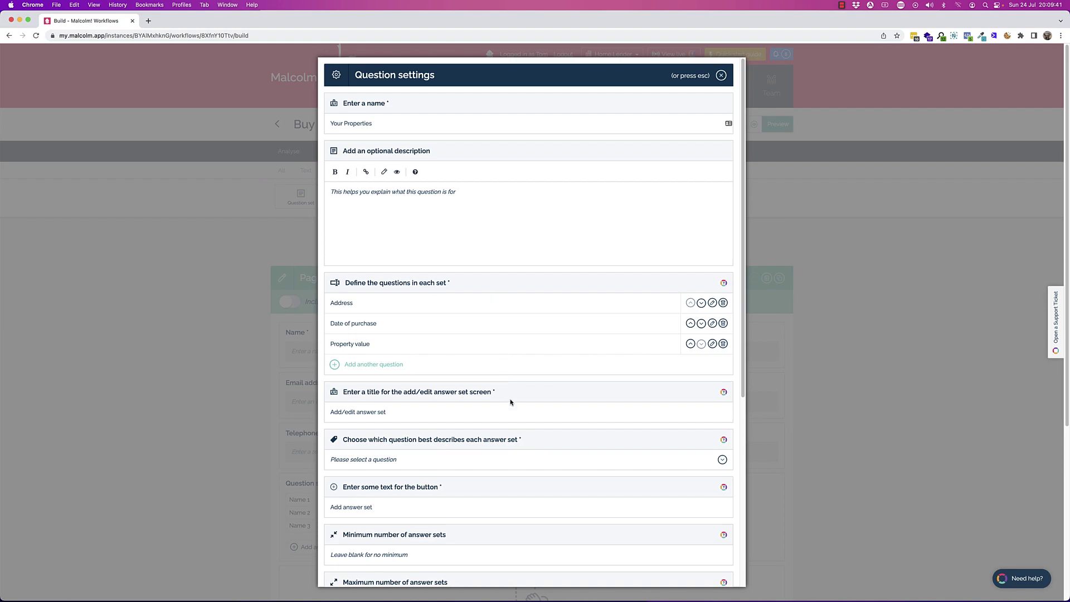
Set the add/edit answer screen title to 'Your Properties'.
scroll(485, 328, "down", 1)
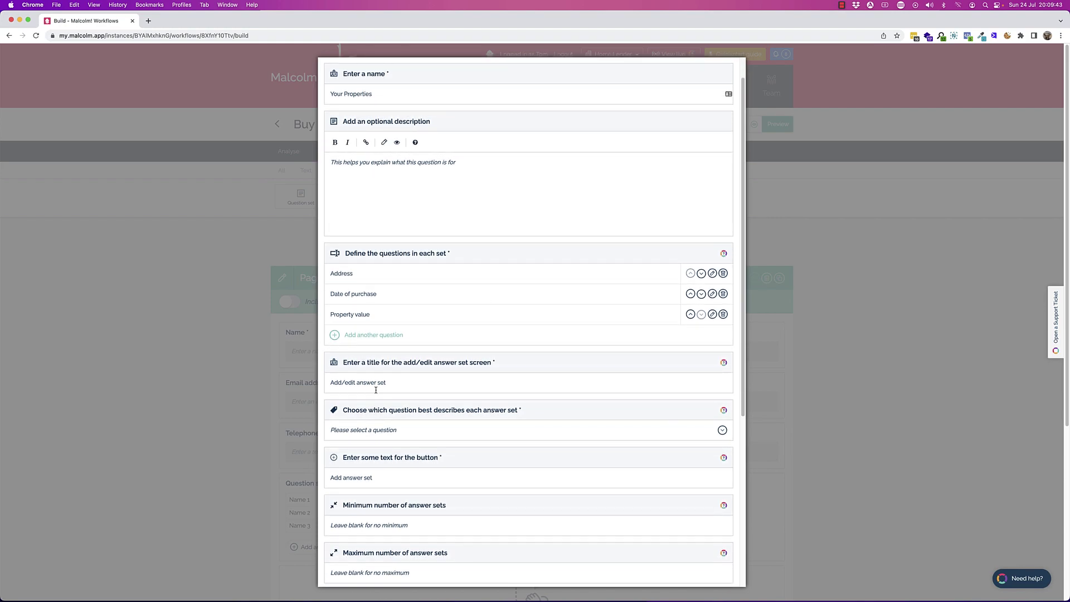
triple_click(390, 378)
type("Your Properties")
Change the button text to 'Add a property' and save the question set.
scroll(428, 408, "down", 1)
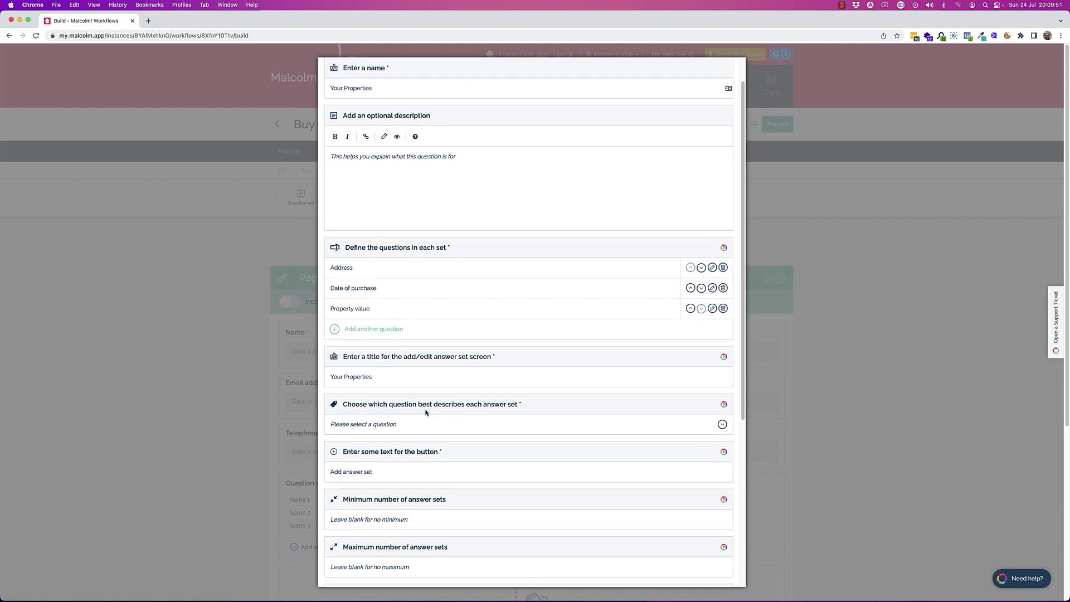
key("BackSpace")
key("BackSpace")
key("BackSpace")
key("BackSpace")
key("BackSpace")
key("BackSpace")
type("a p")
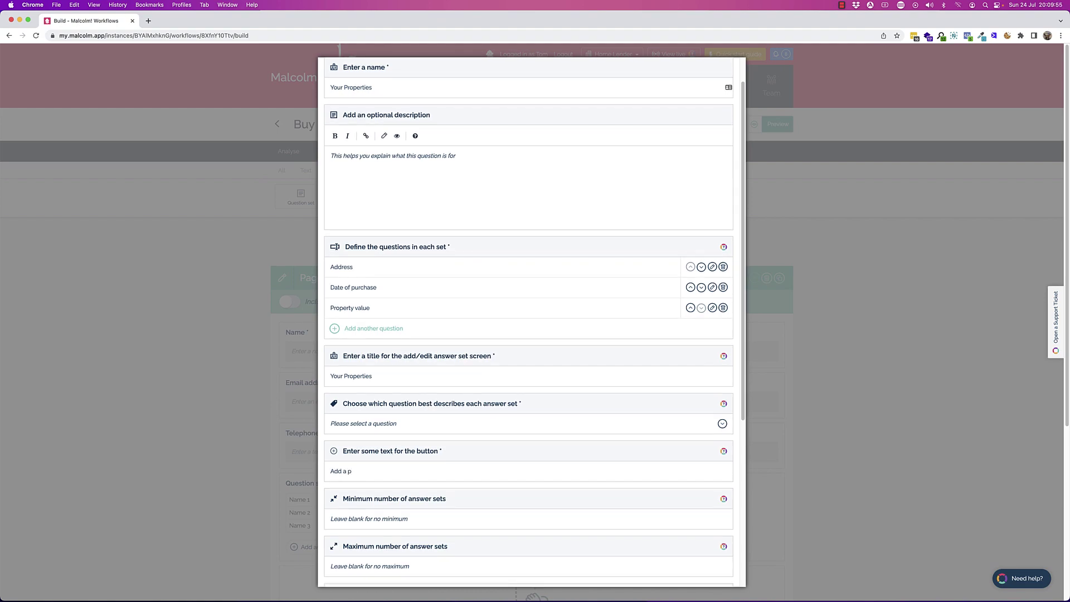
type("roperty")
scroll(426, 457, "down", 5)
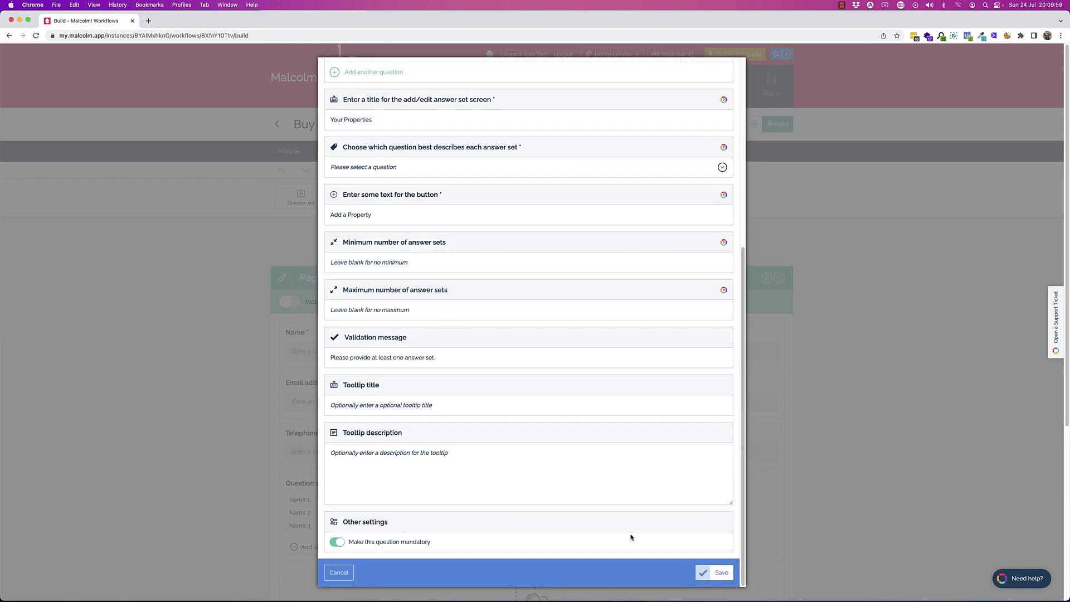
left_click(710, 573)
Open the Buy to Let Portfolio form's live preview in a new tab.
scroll(385, 372, "down", 3)
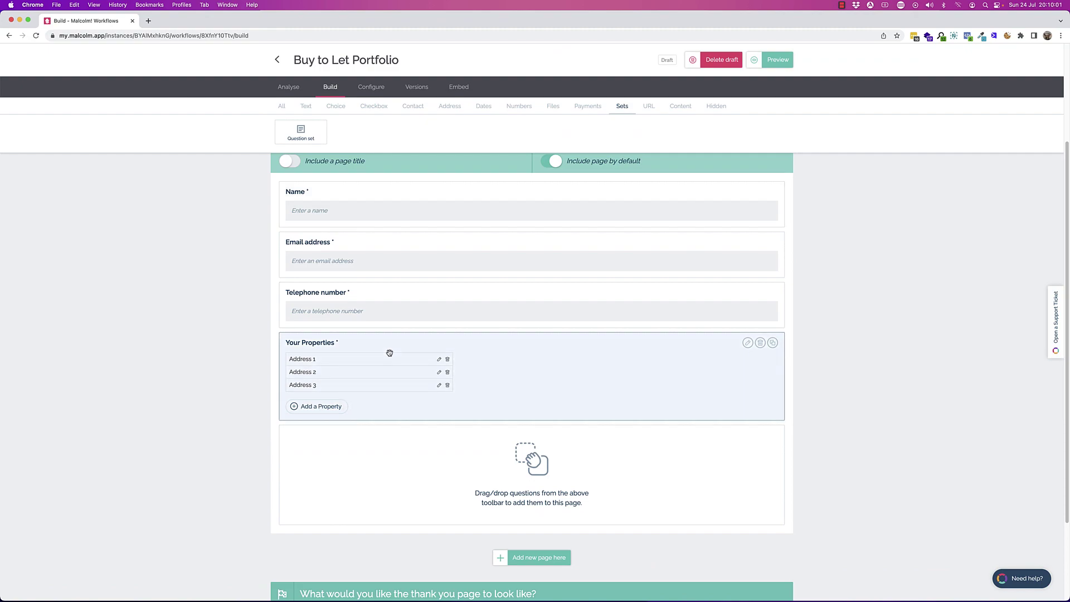
scroll(468, 341, "up", 5)
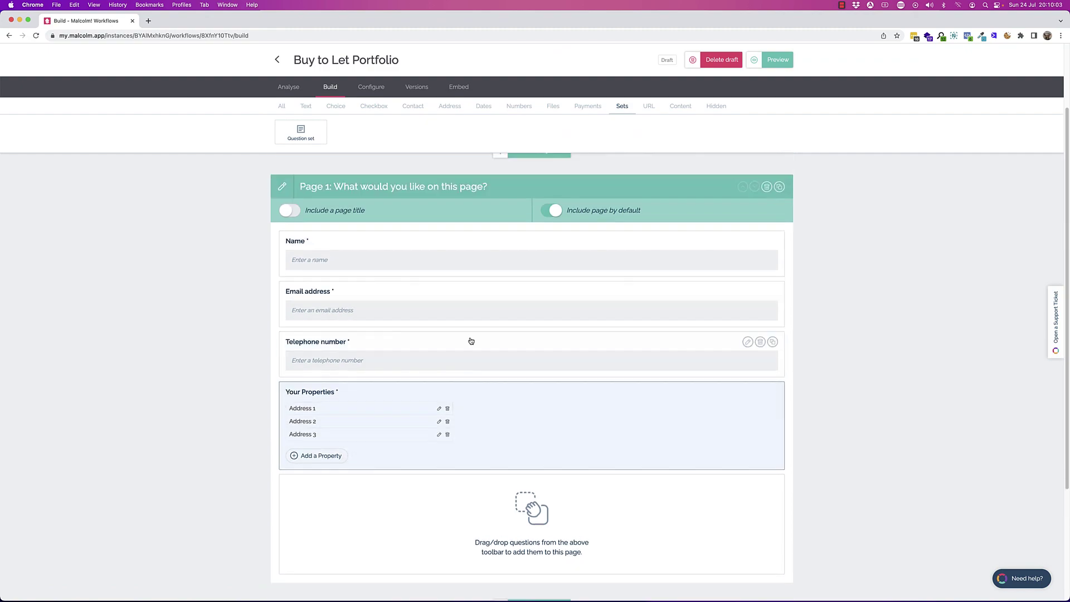
left_click(774, 125)
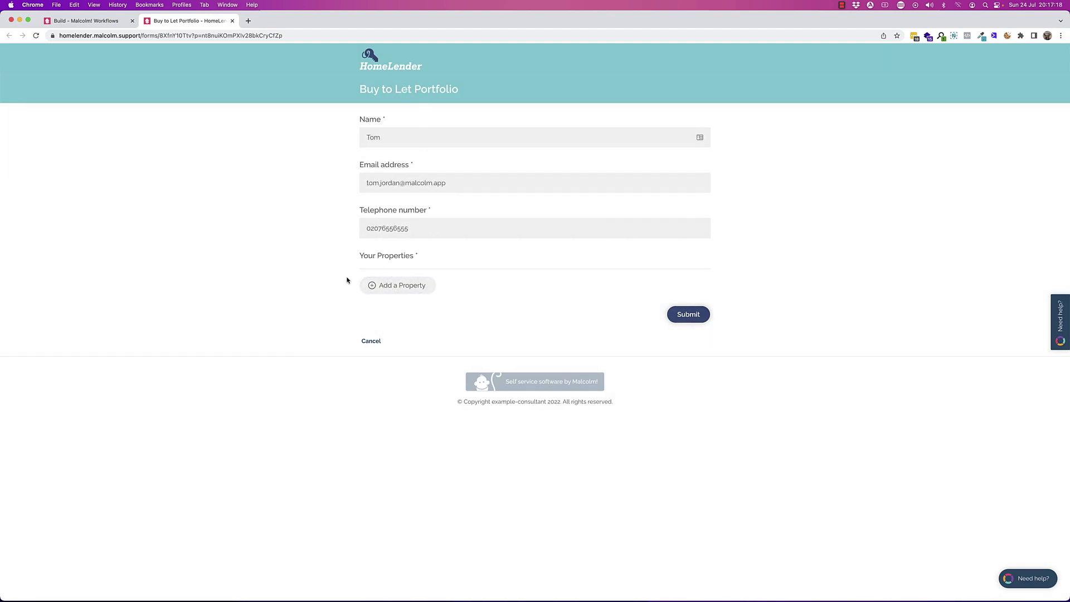
Add a property with address Test Test, TestE1 7NF, and country United Kingdom.
left_click(389, 291)
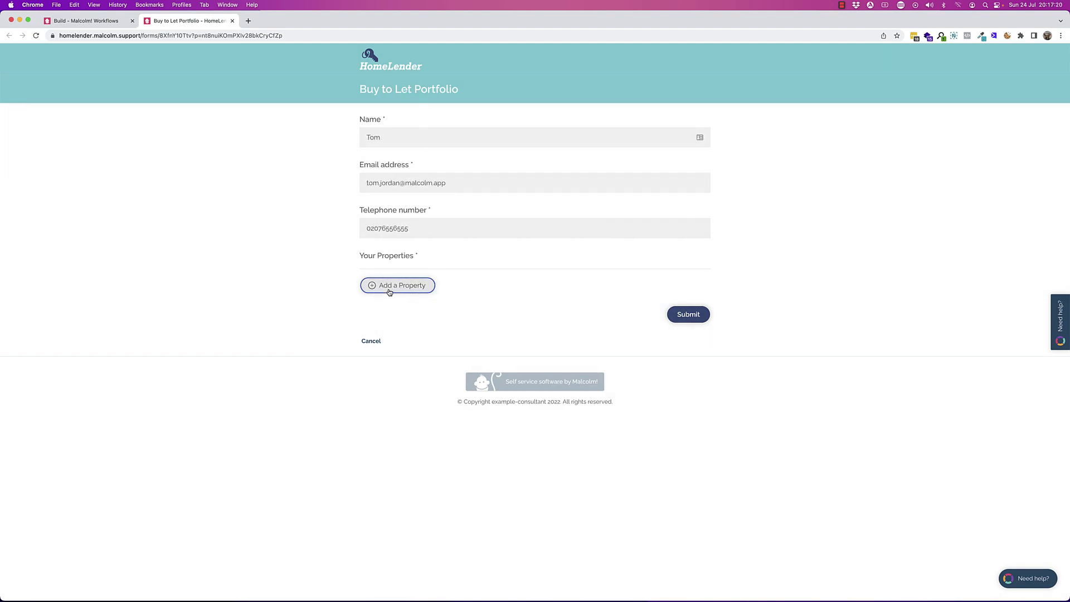
left_click(437, 228)
type("Test Test")
key("Tab")
type("Test")
type("E1 7NF")
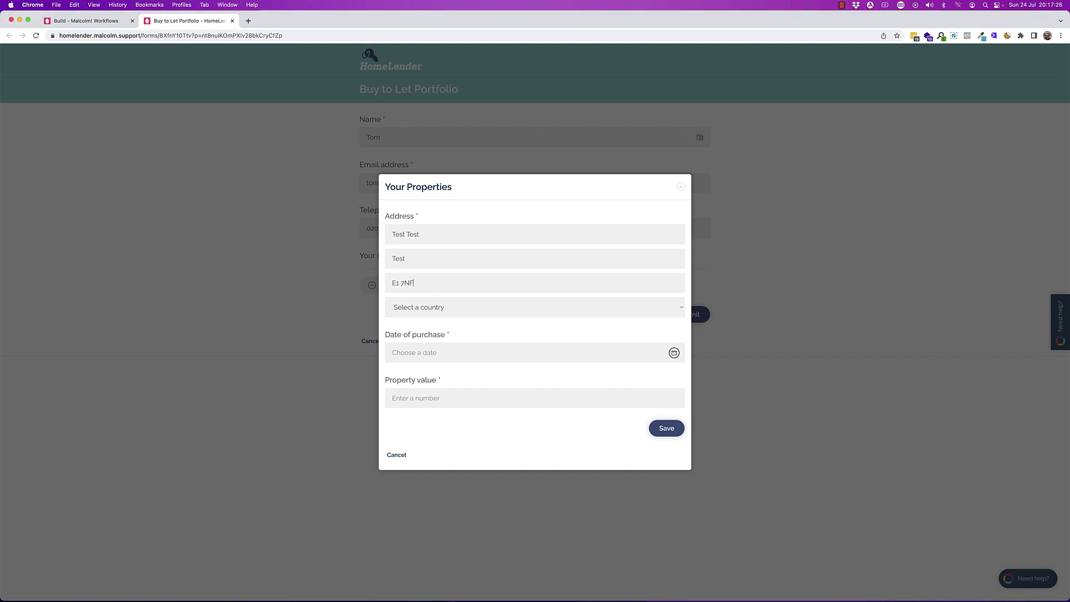
left_click(424, 308)
left_click(426, 318)
Set purchase date 1 December 2021 and value 100000, save, and start a second property.
left_click(439, 353)
left_click(396, 372)
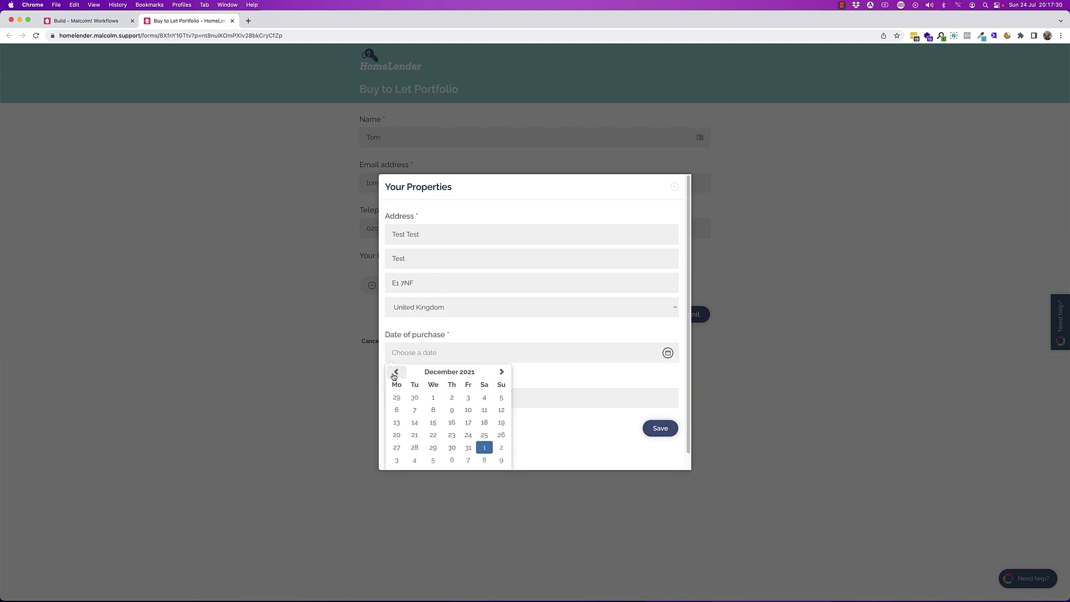
left_click(433, 397)
type("100000")
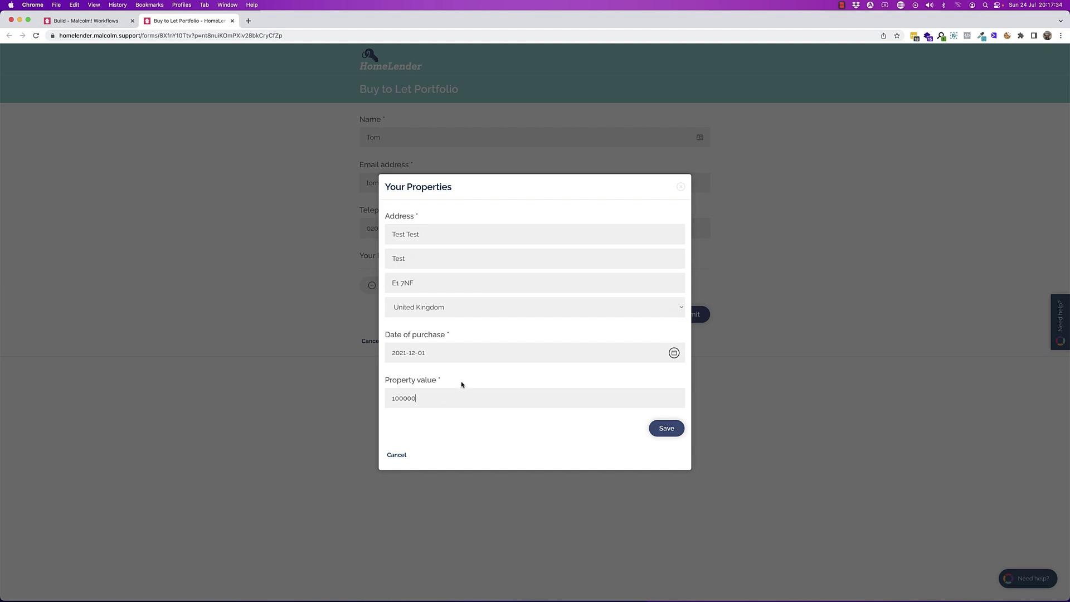
left_click(668, 429)
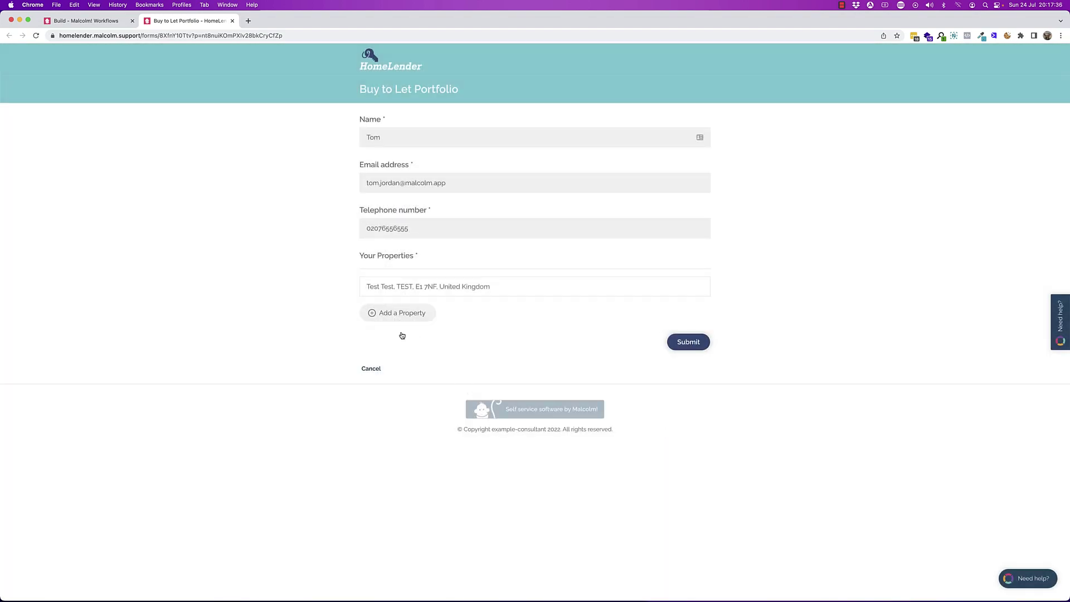
left_click(399, 312)
Enter the second property's address: Test Test, London, E1 7NF, United Kingdom.
left_click(459, 234)
type("Test Test")
left_click(429, 257)
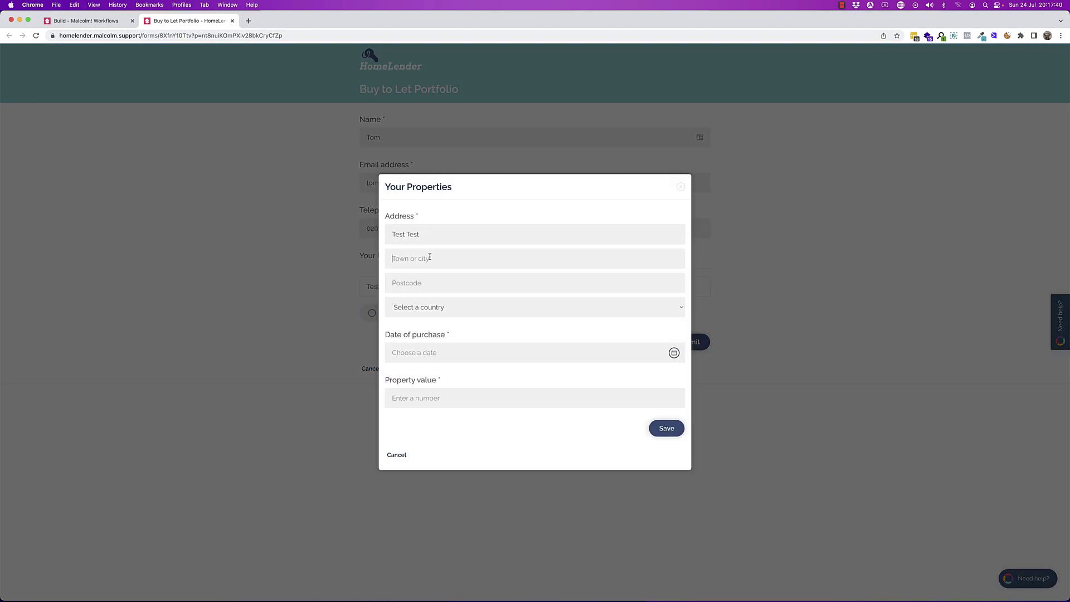
type("London")
key("Tab")
type("E1&NF")
key("BackSpace")
key("BackSpace")
key("BackSpace")
key("BackSpace")
type("1 7NF")
left_click(435, 309)
left_click(432, 318)
Set purchase date 1 December 2021 and value 200000, then save the property.
left_click(421, 357)
left_click(428, 393)
type("200000")
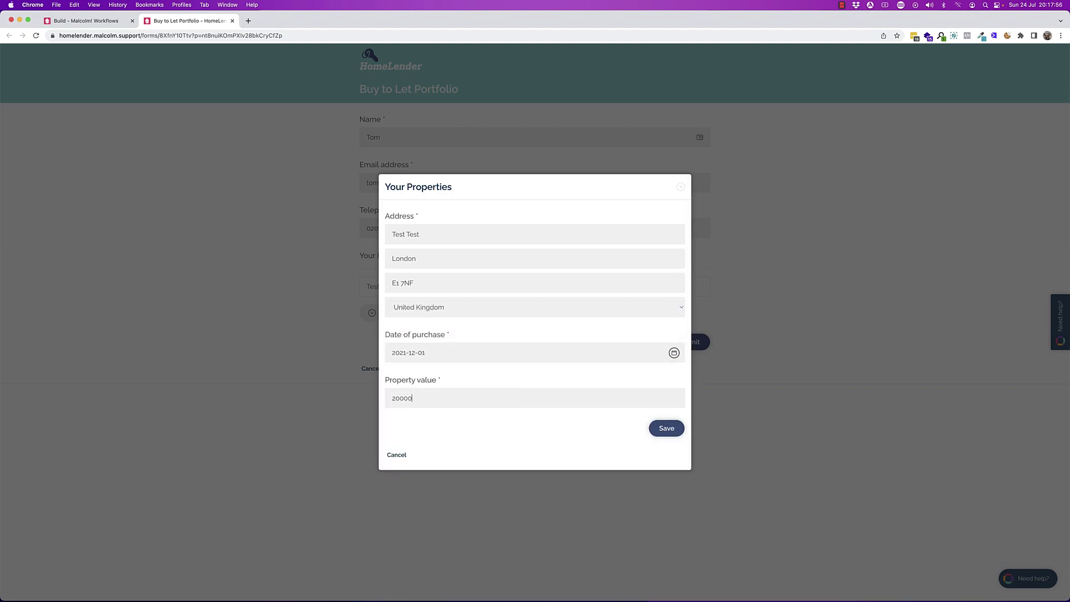
left_click(666, 428)
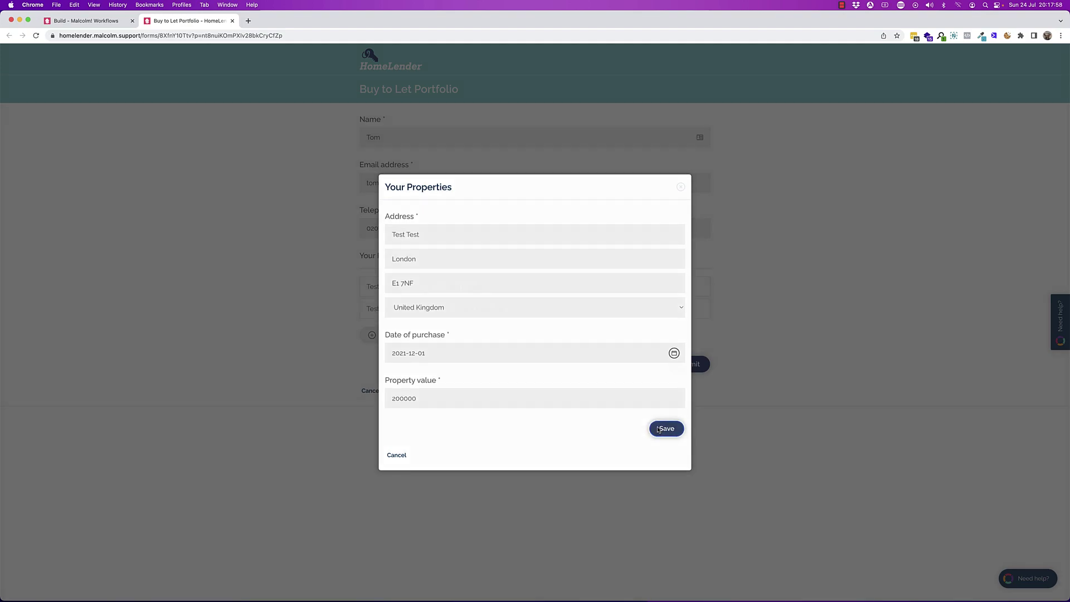